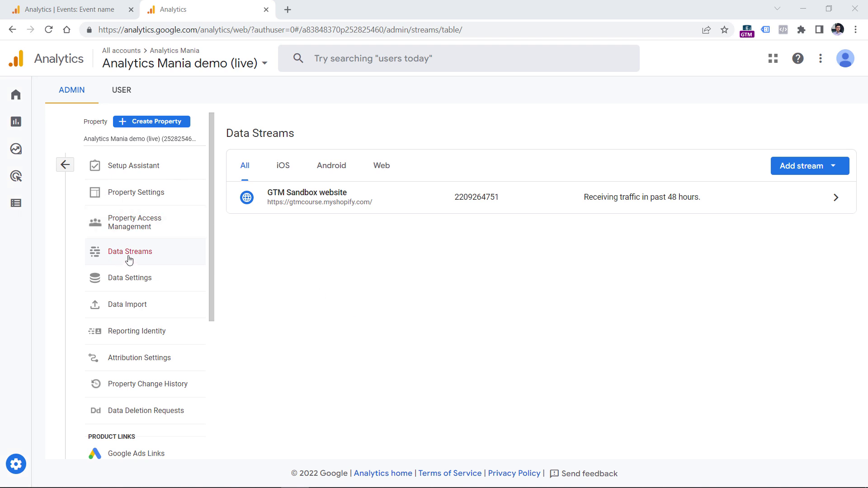
- Open the GTM Sandbox web stream and expand enhanced measurement to reveal Video engagement among tracked events
click(362, 205)
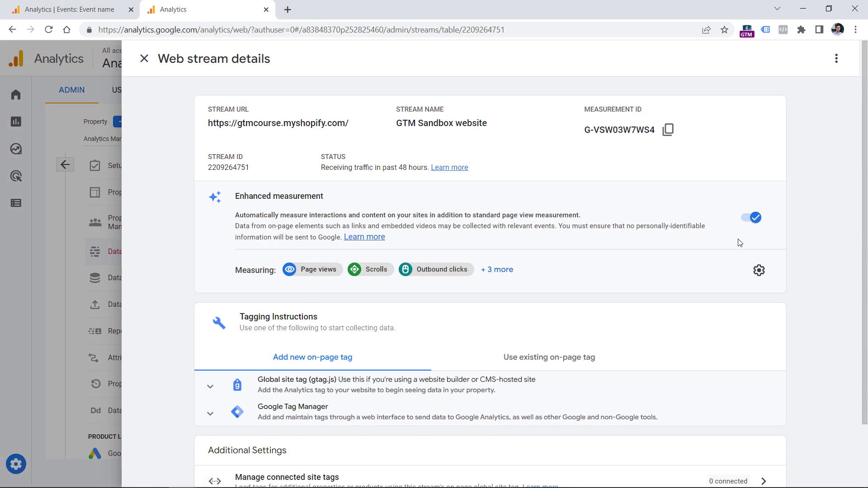
click(499, 274)
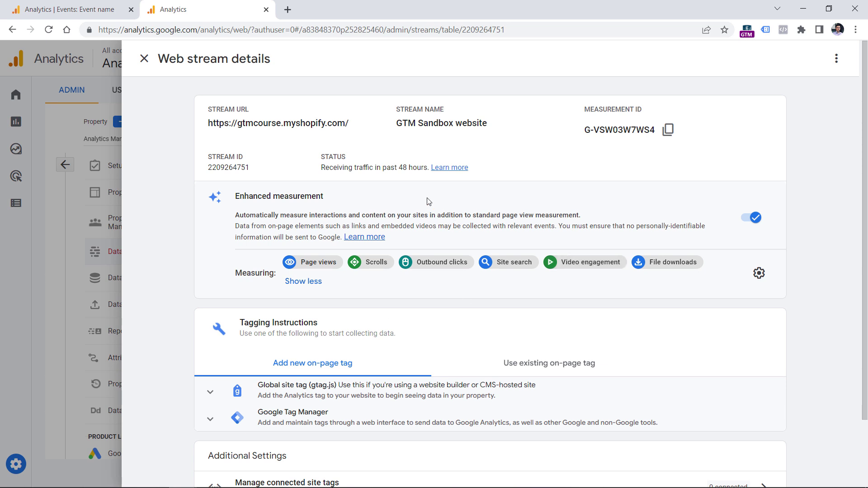
- Search the Events table for 'vide' and open the video_start event's report
key(ctrl+Tab)
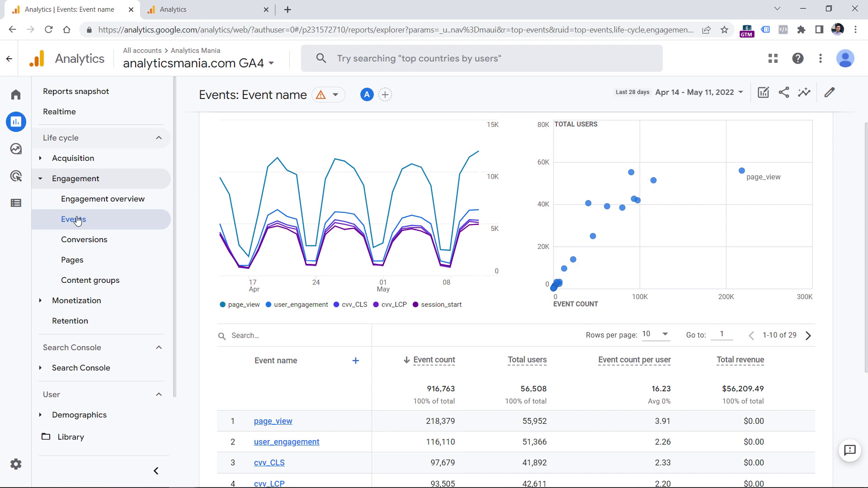
scroll(256, 148, down, 4)
click(256, 148)
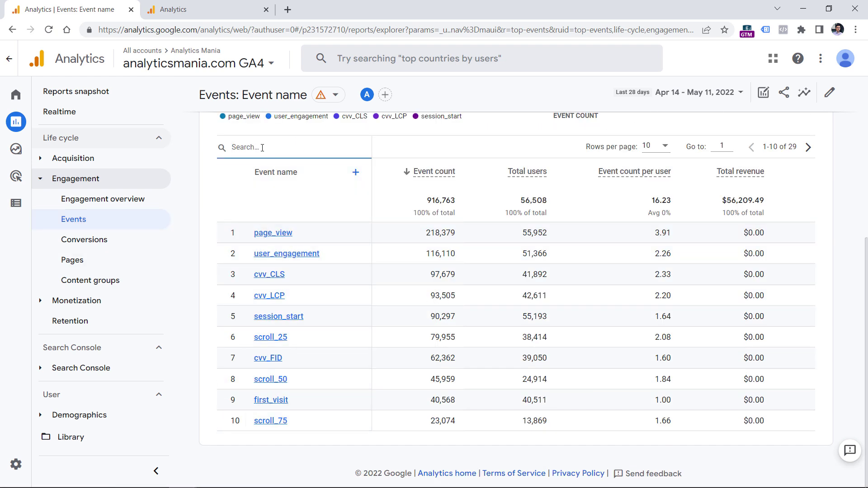
text(video)
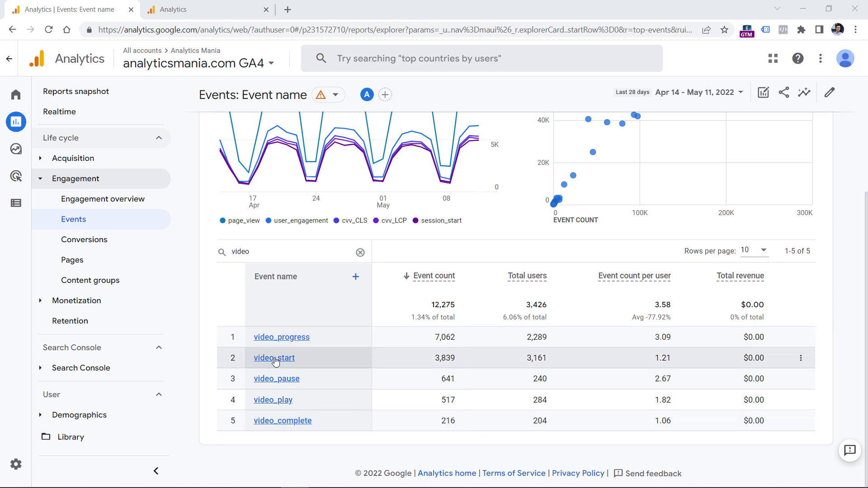
click(274, 358)
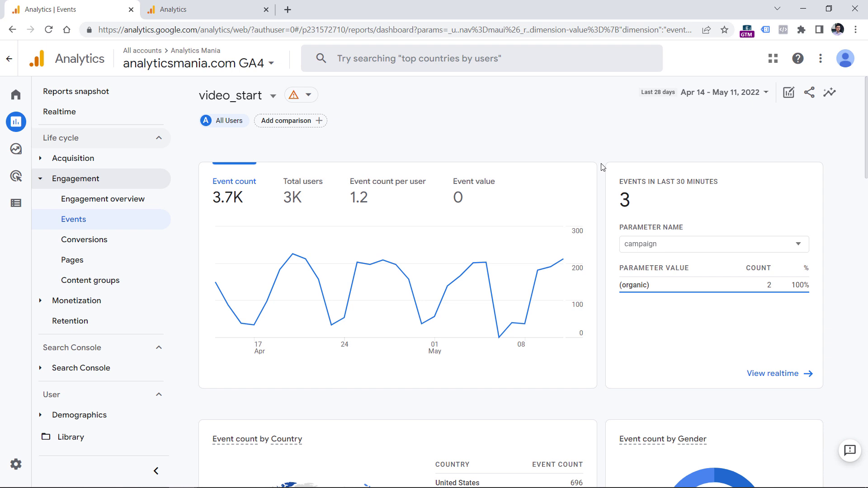
mouse_move(20, 149)
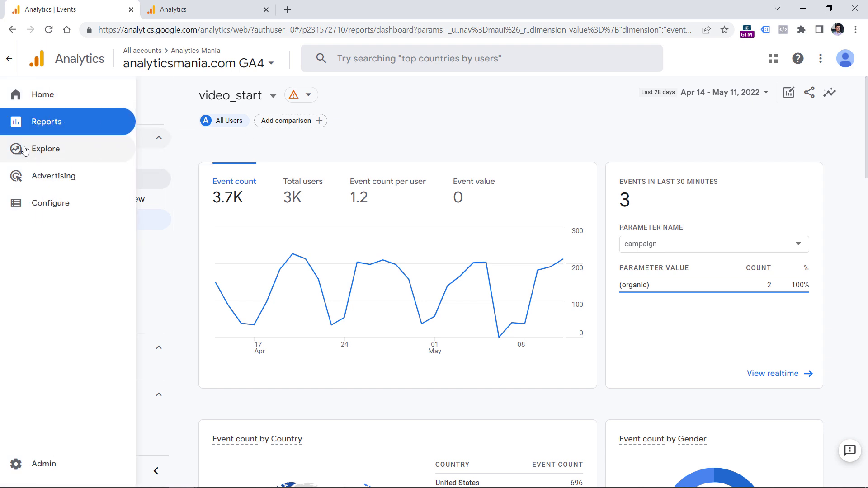
- Start a blank exploration and pick the Event name dimension
click(51, 154)
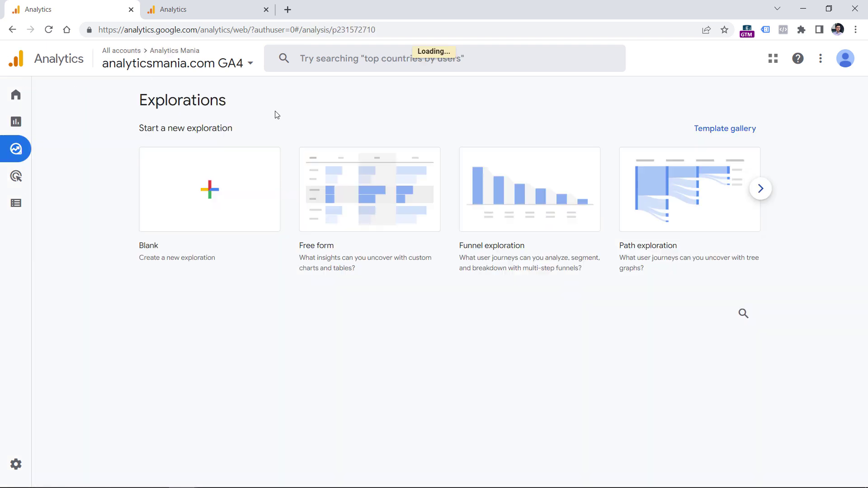
click(204, 191)
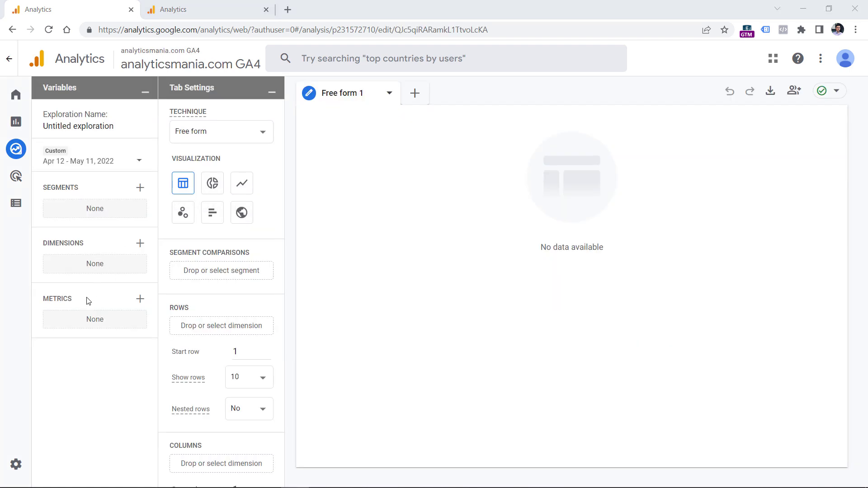
click(140, 243)
click(387, 58)
text(event)
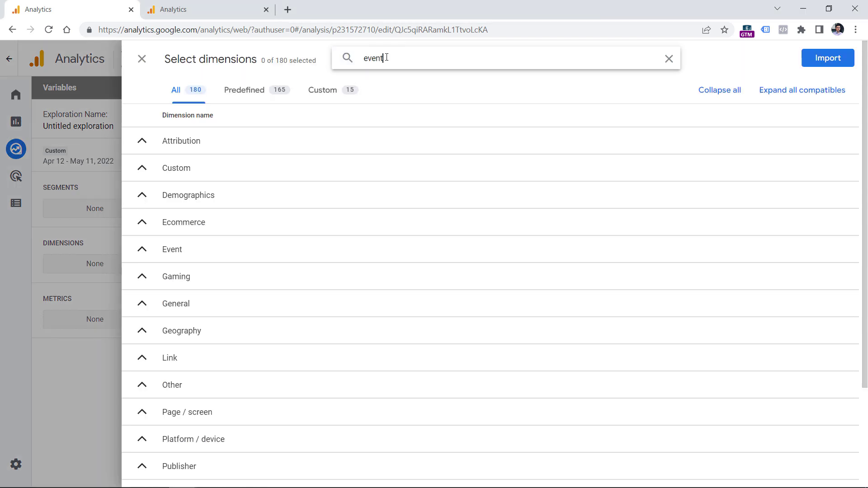
click(142, 167)
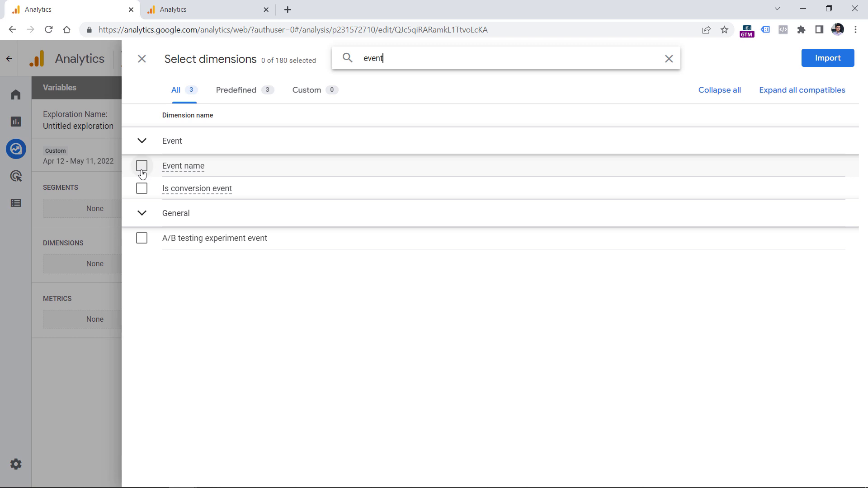
- Add the Video provider, Video title and Video URL dimensions and import all chosen dimensions
double_click(380, 54)
text(video)
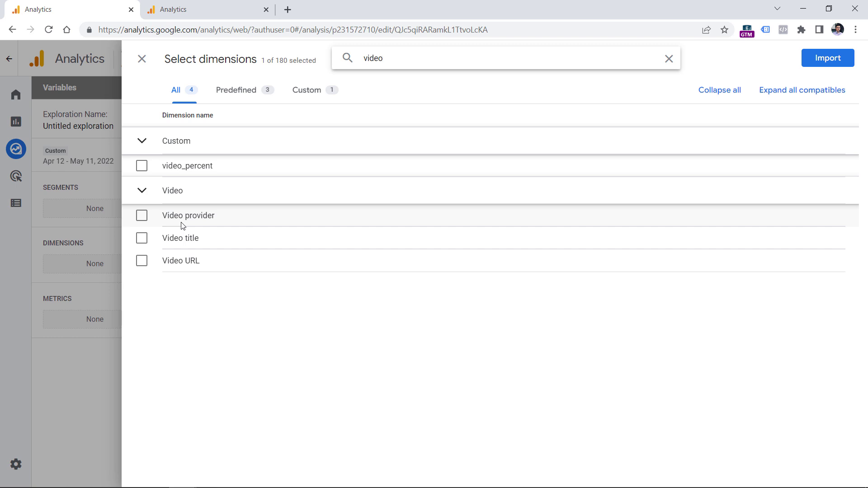
click(142, 215)
click(141, 238)
click(142, 261)
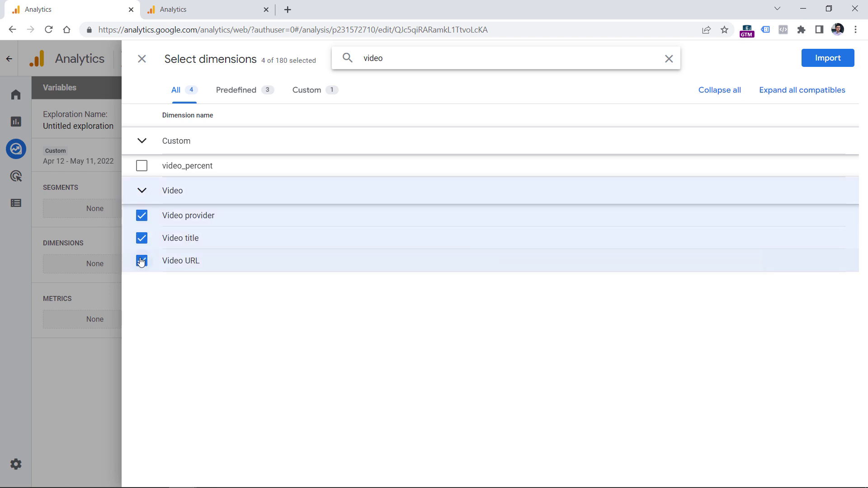
click(834, 59)
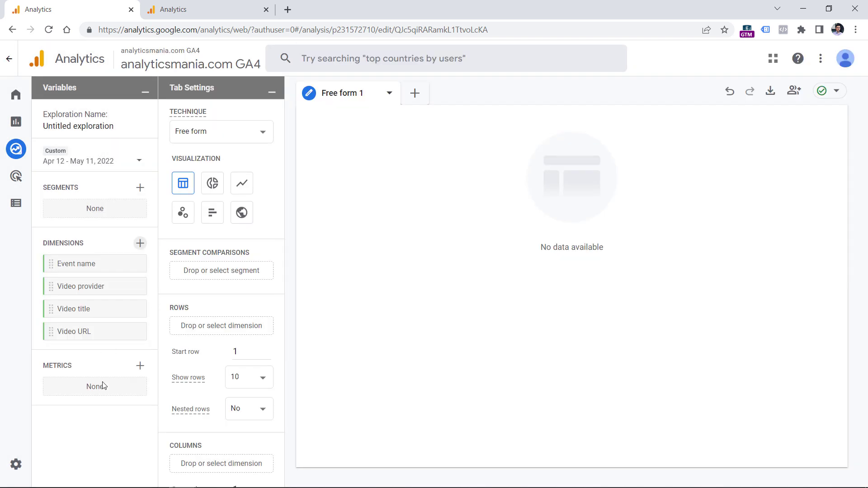
- Import Event count and Total users as the exploration's metrics
click(140, 367)
click(362, 57)
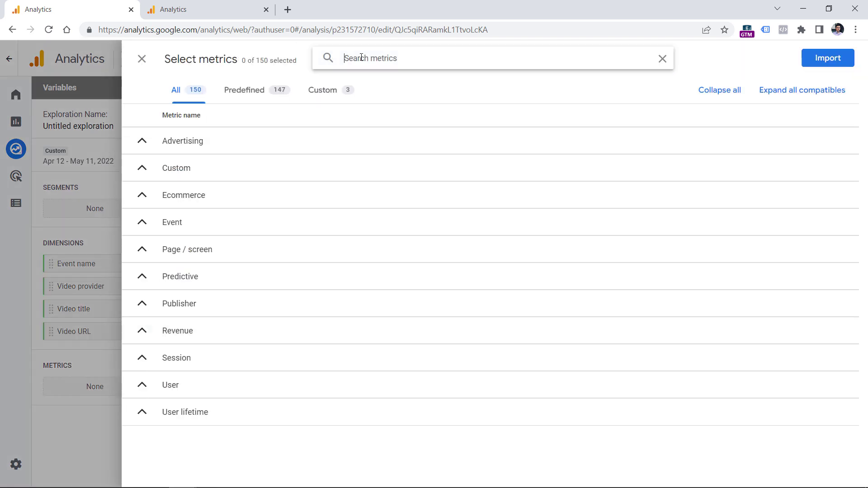
text(event)
click(141, 188)
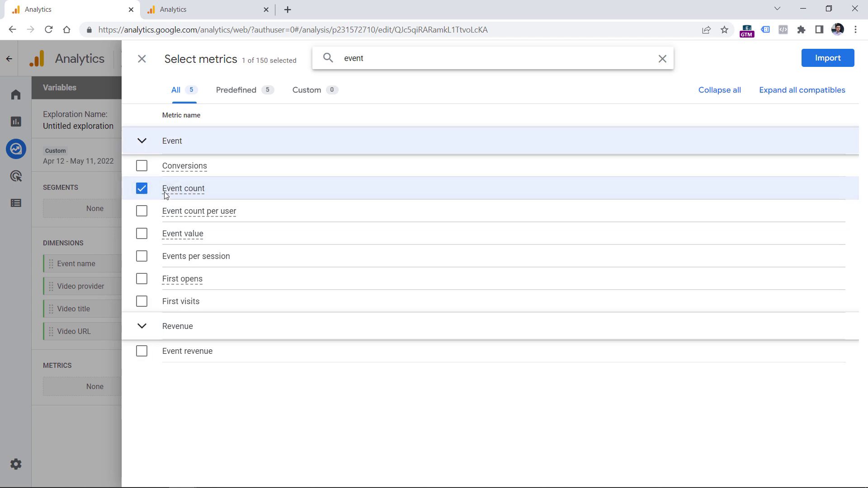
mouse_move(174, 198)
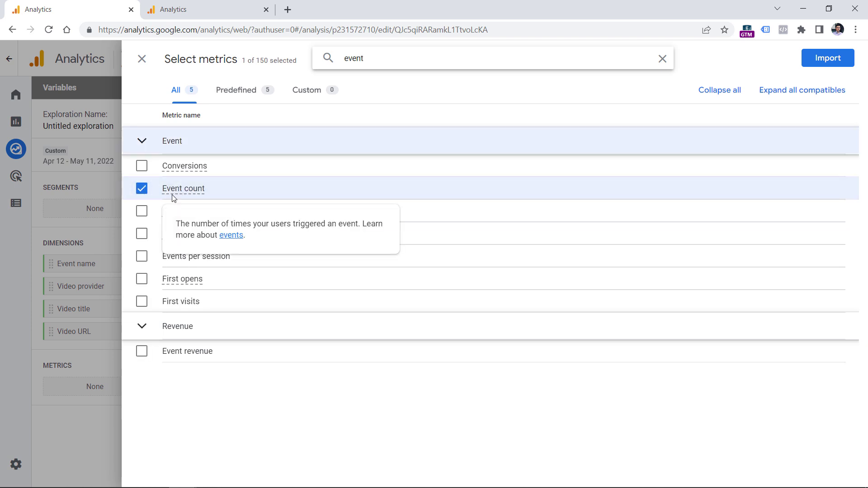
double_click(363, 54)
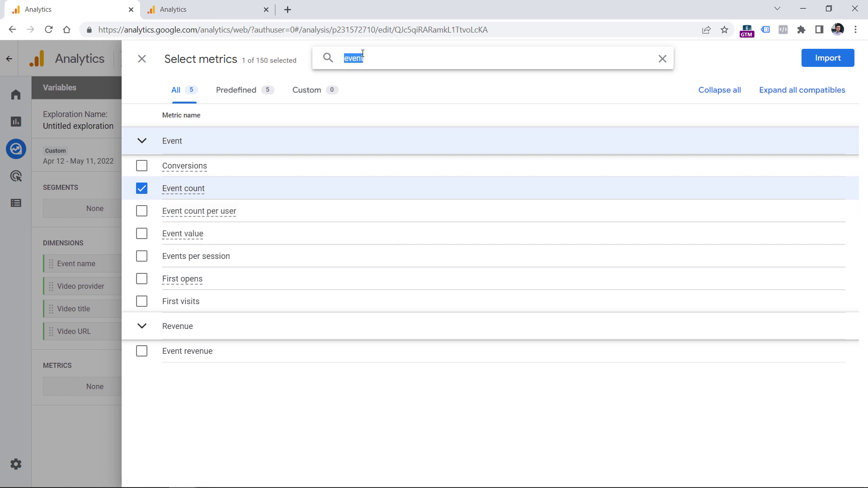
text(total)
click(142, 238)
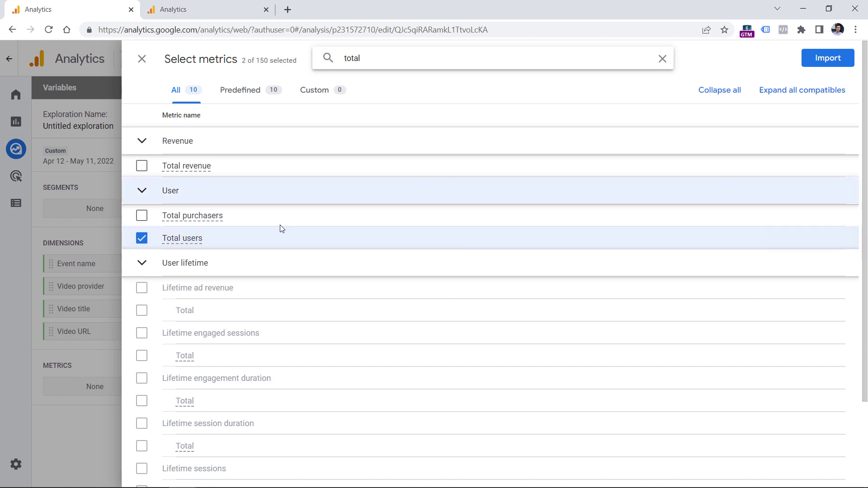
click(828, 63)
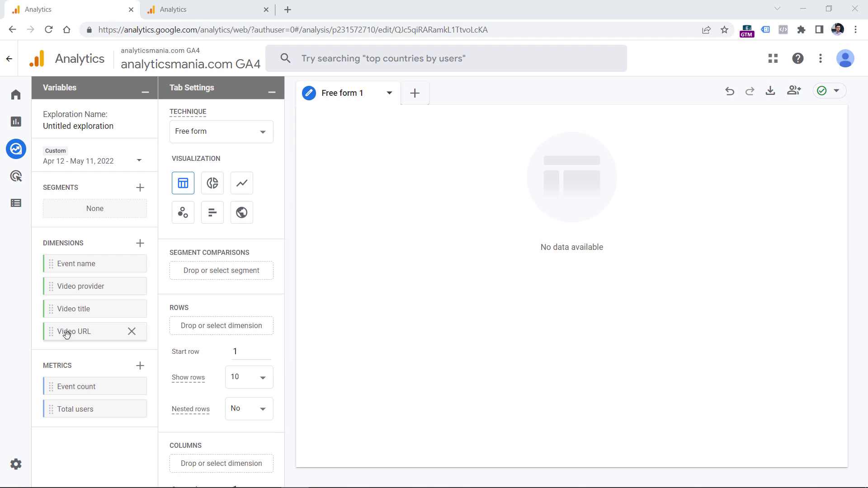
- Use Video title as table rows with Event count and Total users as values
drag(64, 313, 189, 330)
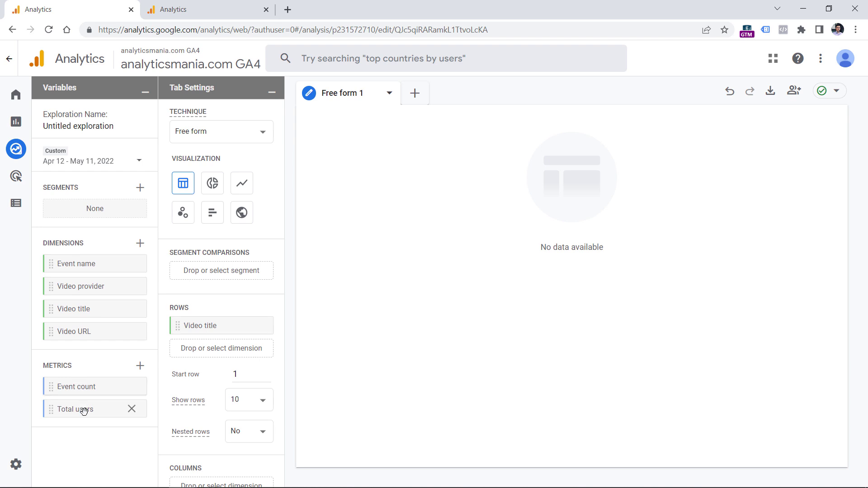
scroll(207, 352, down, 5)
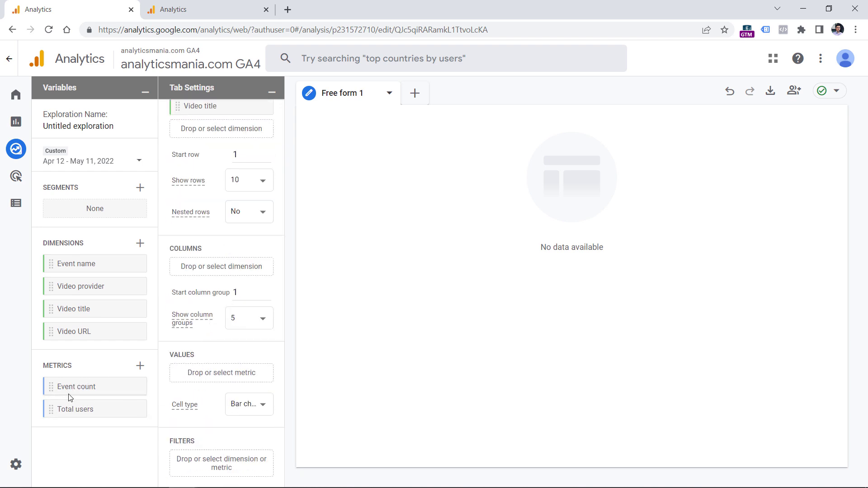
double_click(87, 388)
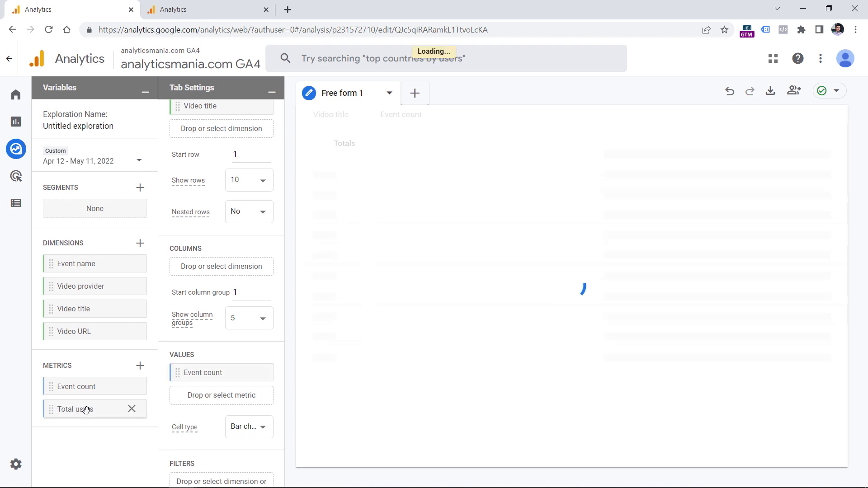
double_click(83, 410)
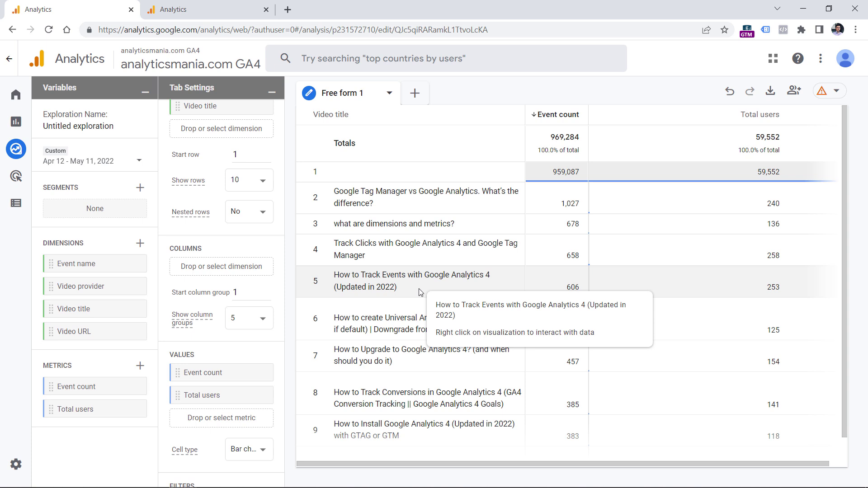
- Filter the exploration to Event name exactly matching video_start
scroll(204, 407, down, 1)
click(190, 445)
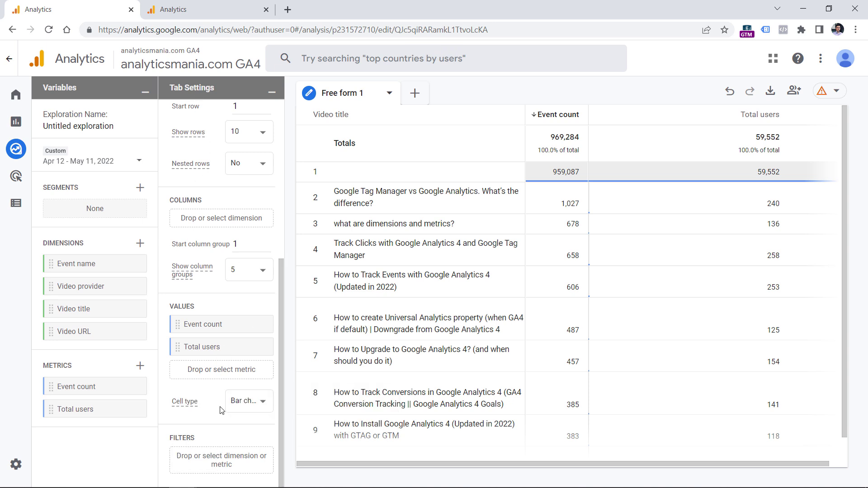
click(220, 462)
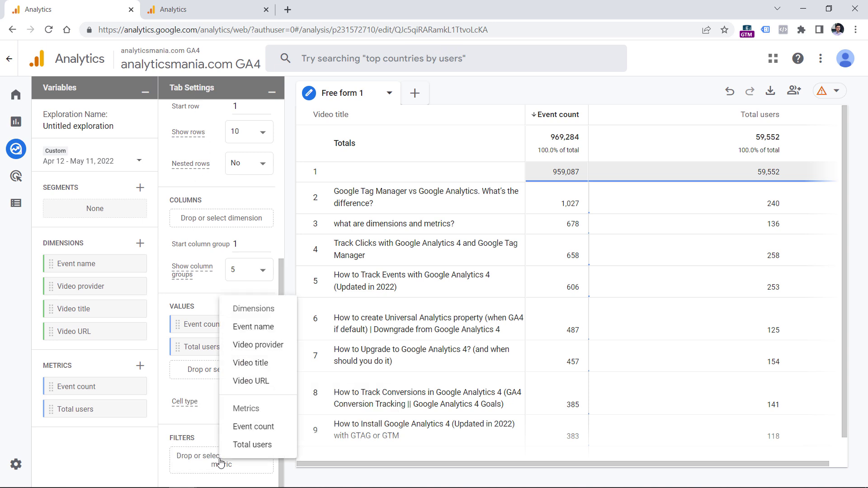
click(250, 332)
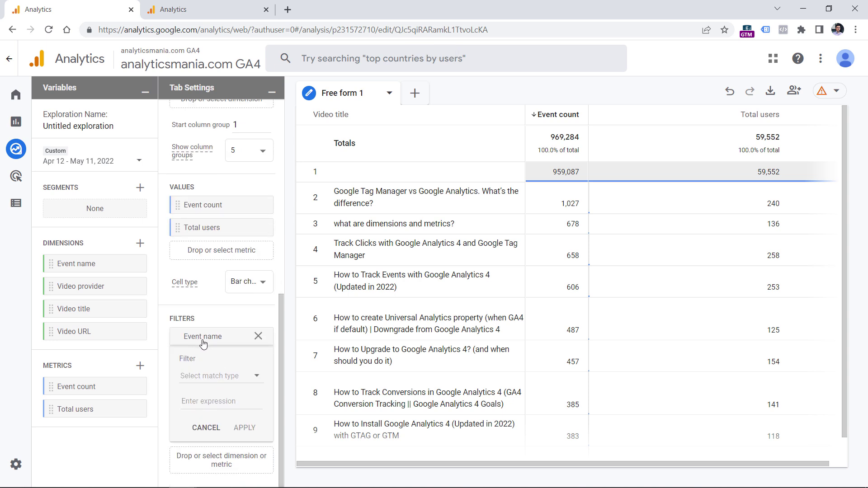
click(208, 378)
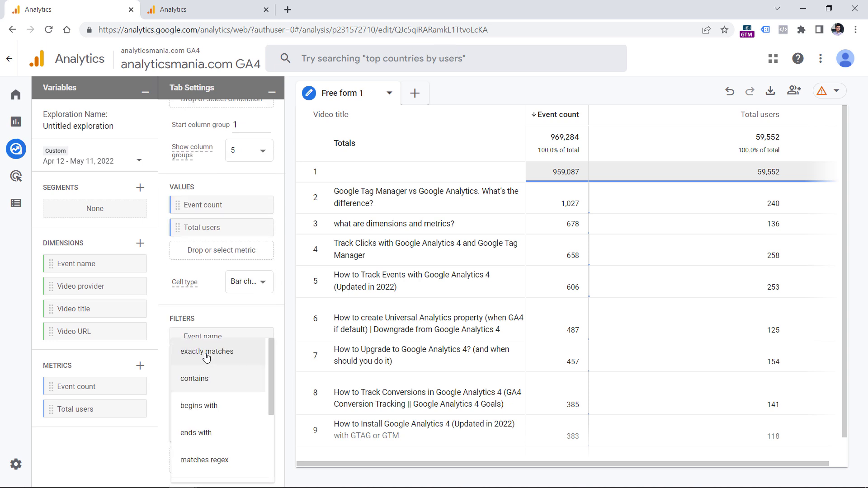
click(207, 352)
click(209, 403)
text(vid)
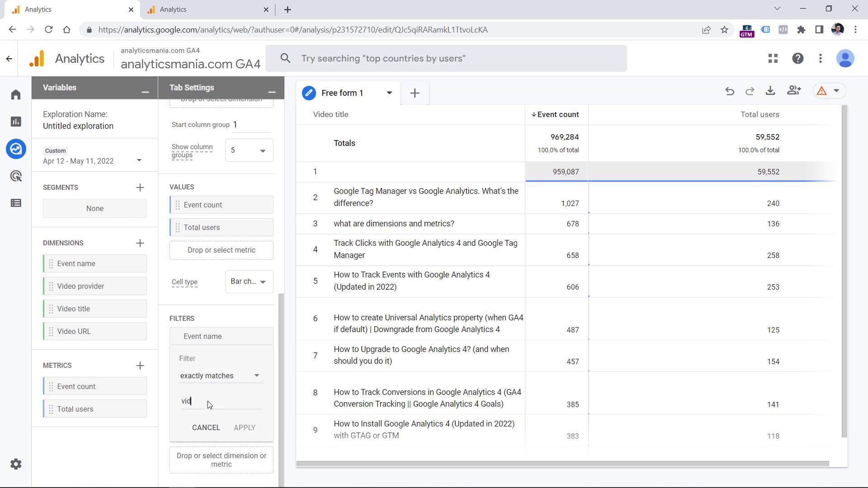
text(eo_start)
click(245, 428)
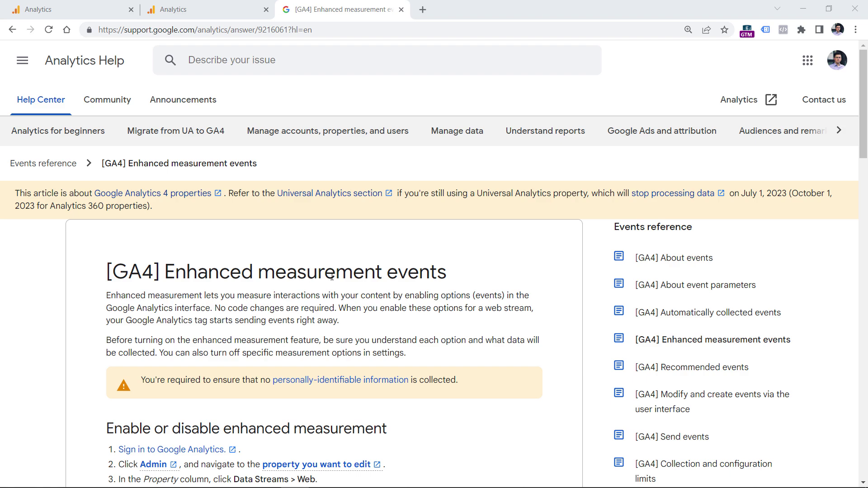
- Scroll the help article to the Video engagement parameters, then return to the exploration
scroll(341, 266, down, 15)
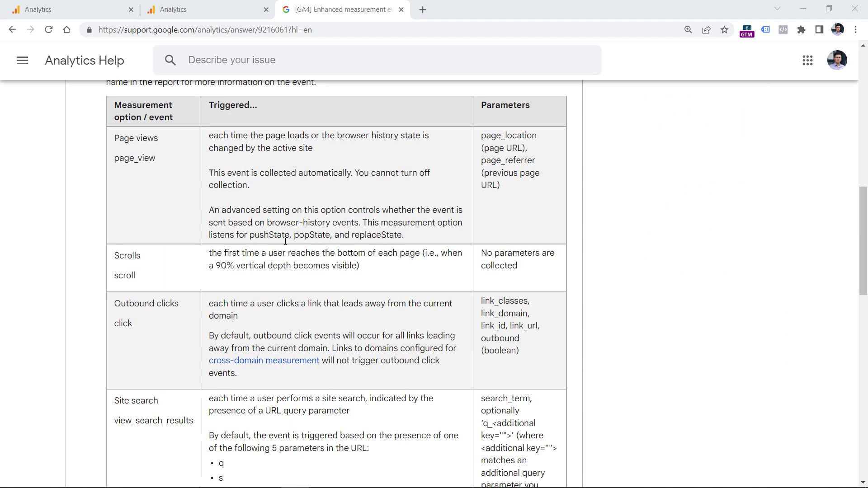
scroll(286, 242, down, 4)
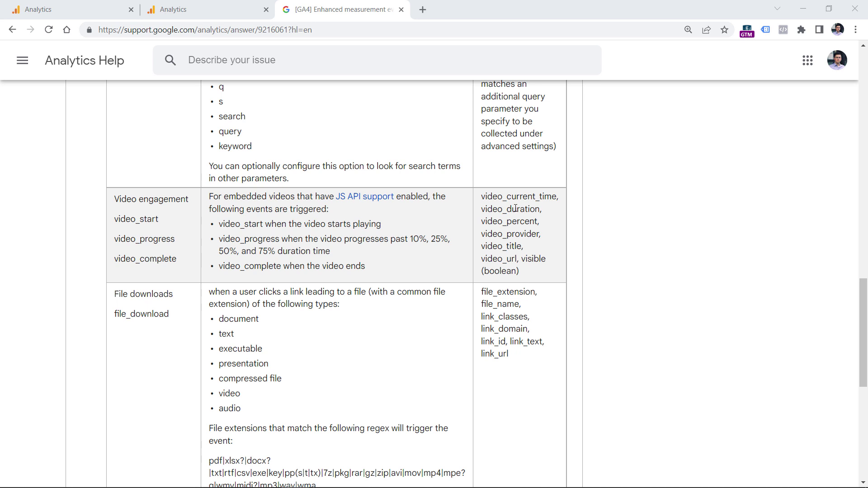
click(77, 7)
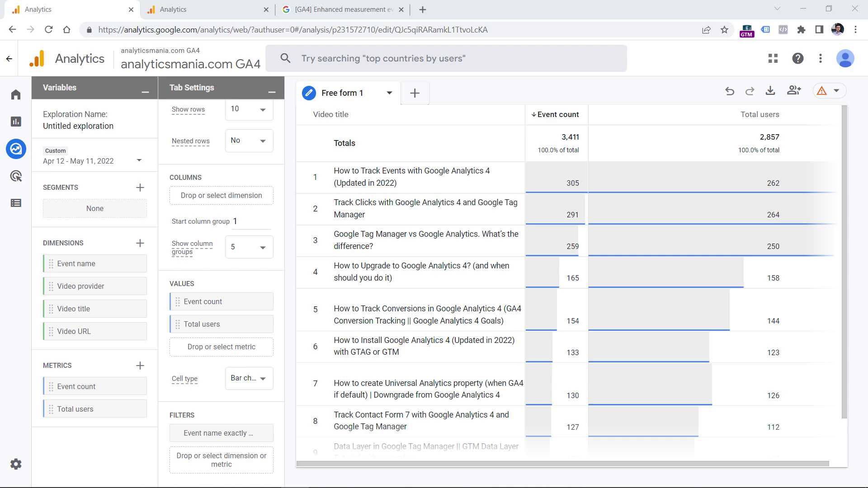
- Select the video_percent parameter name in the help article, then bring up the Events configuration page
click(352, 16)
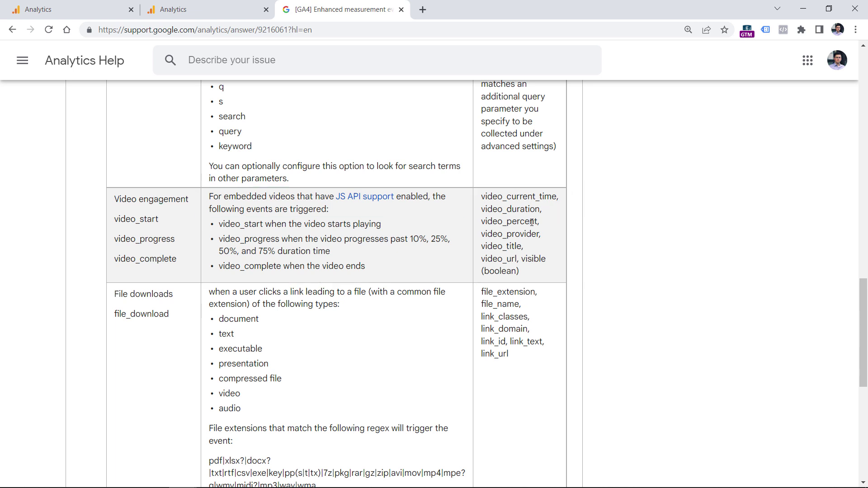
click(77, 6)
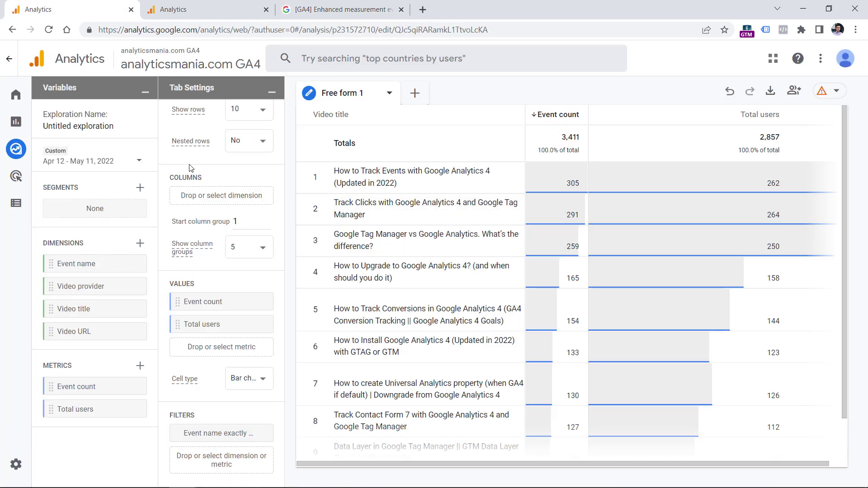
click(340, 7)
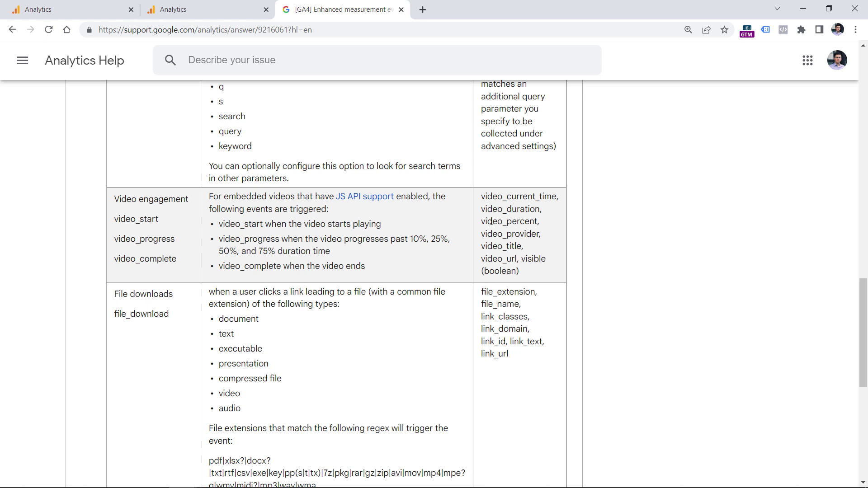
drag(483, 221, 538, 220)
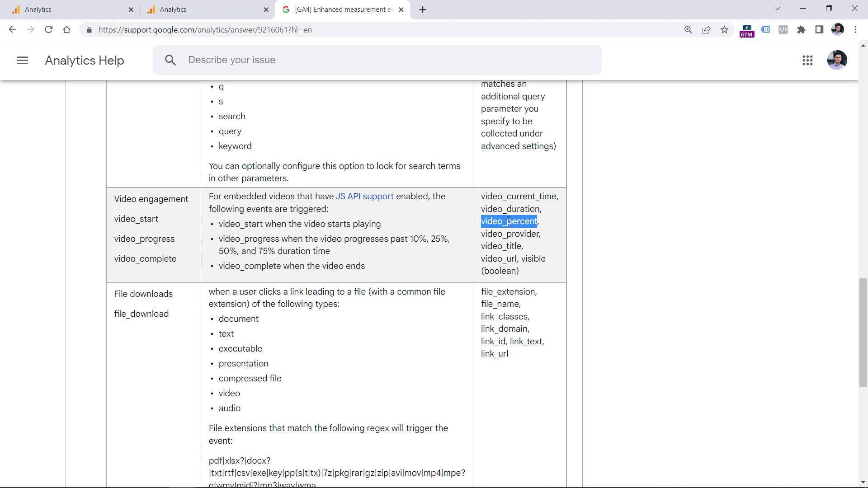
key(ctrl+shift+Tab)
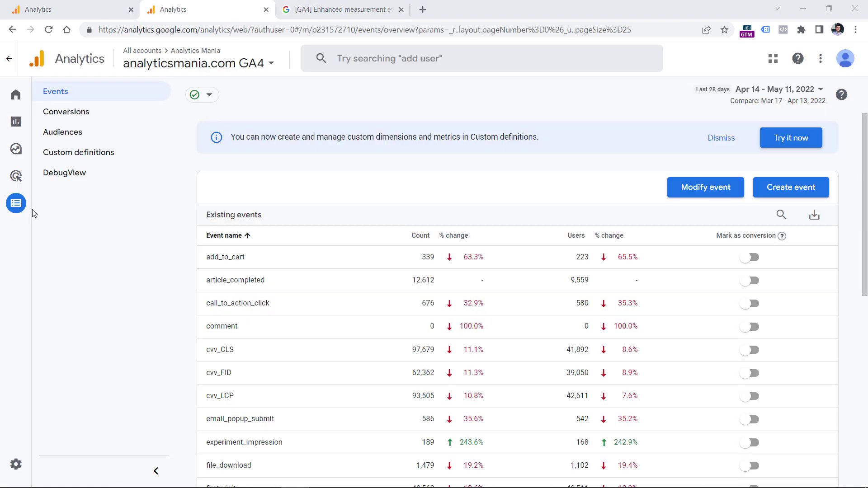
- Start a new custom dimension named 'Video percent' and open its event parameter list
mouse_move(51, 209)
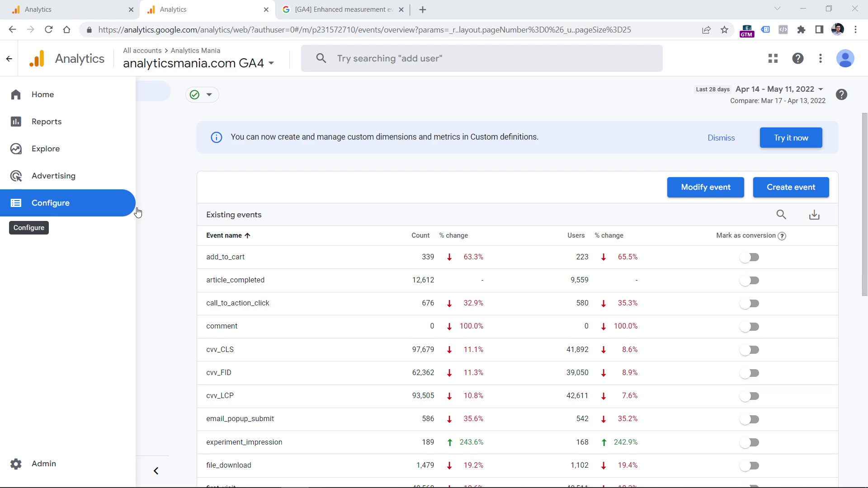
click(77, 153)
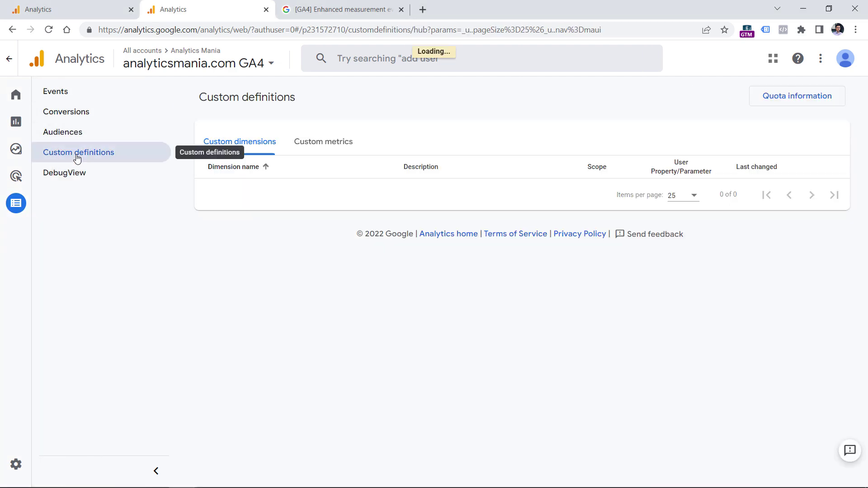
click(725, 141)
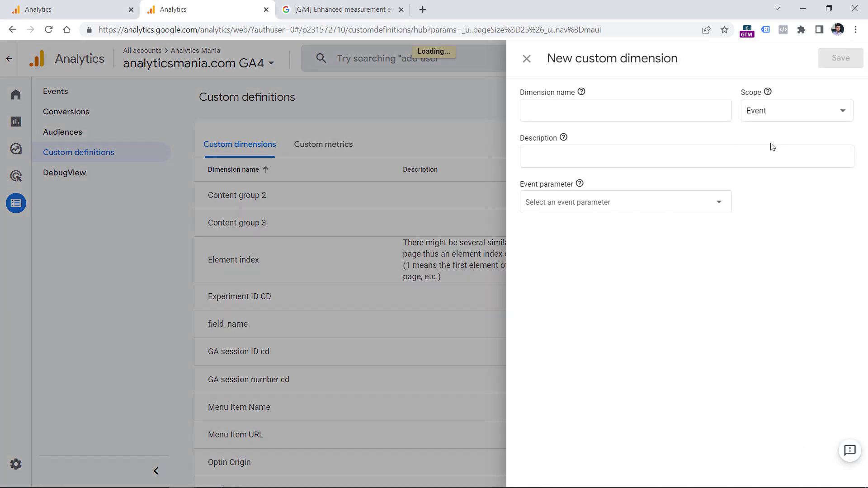
click(601, 113)
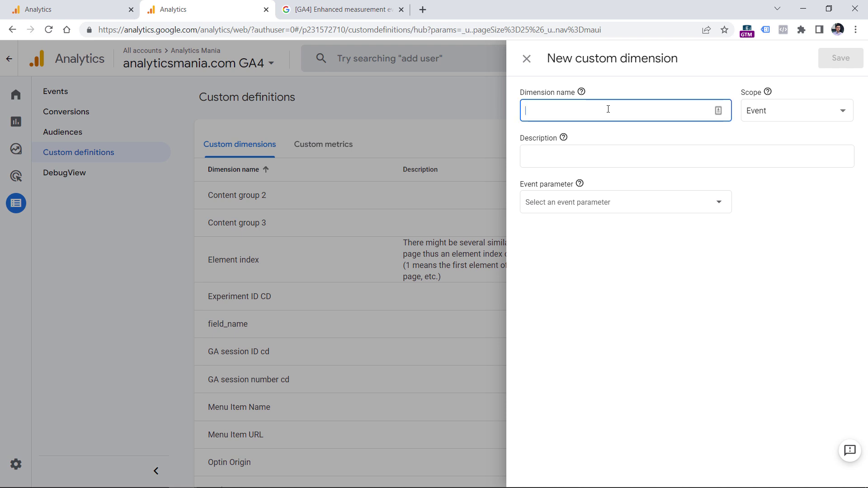
text(Video percent)
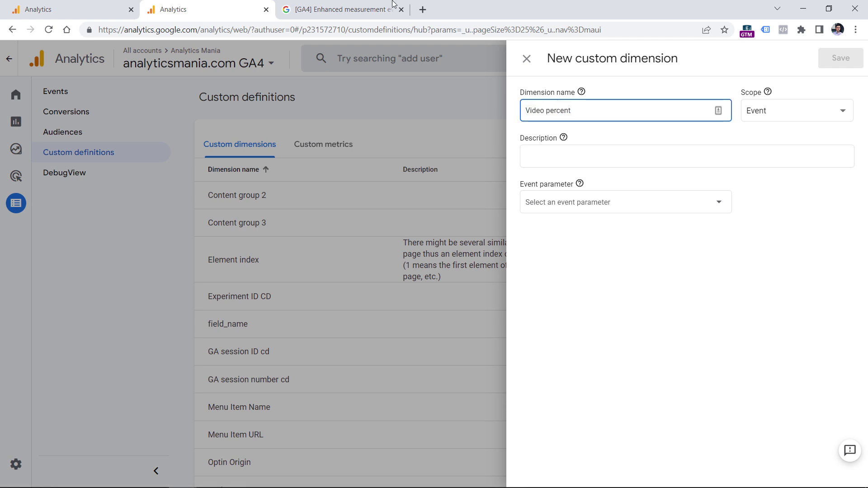
click(585, 202)
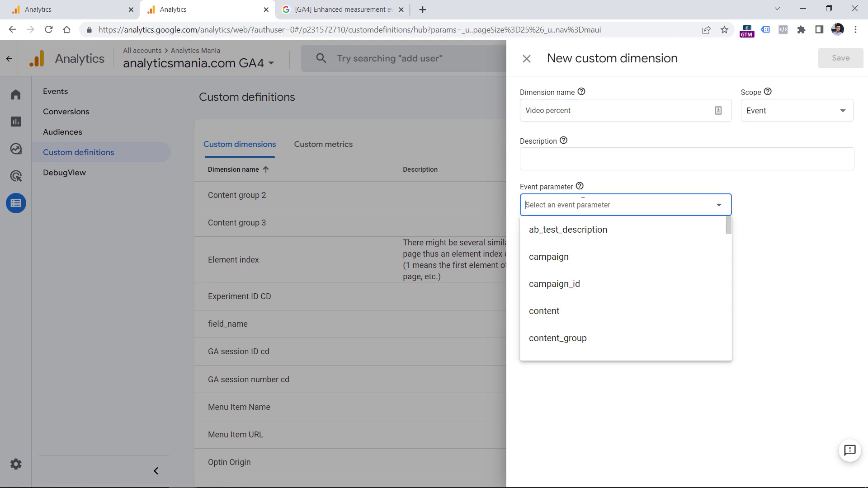
- Copy video_percent from the help page and paste it as the event parameter
click(352, 2)
double_click(504, 222)
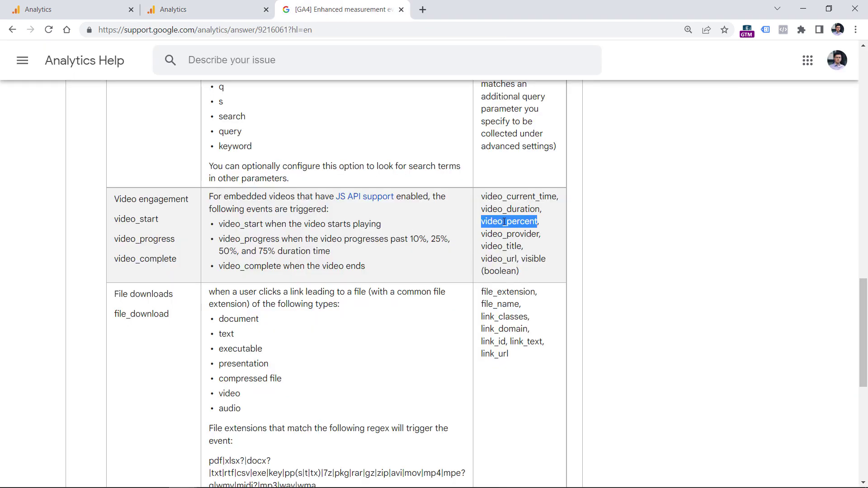
right_click(504, 221)
click(525, 229)
click(226, 13)
key(ctrl+v)
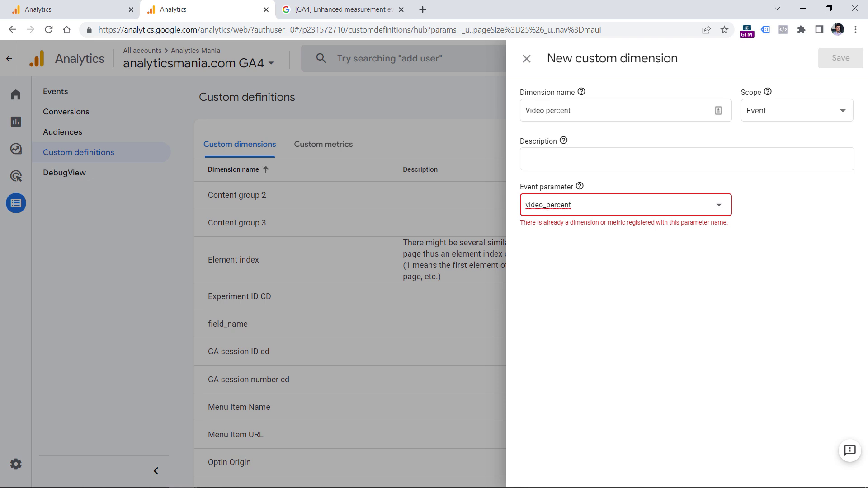
click(561, 111)
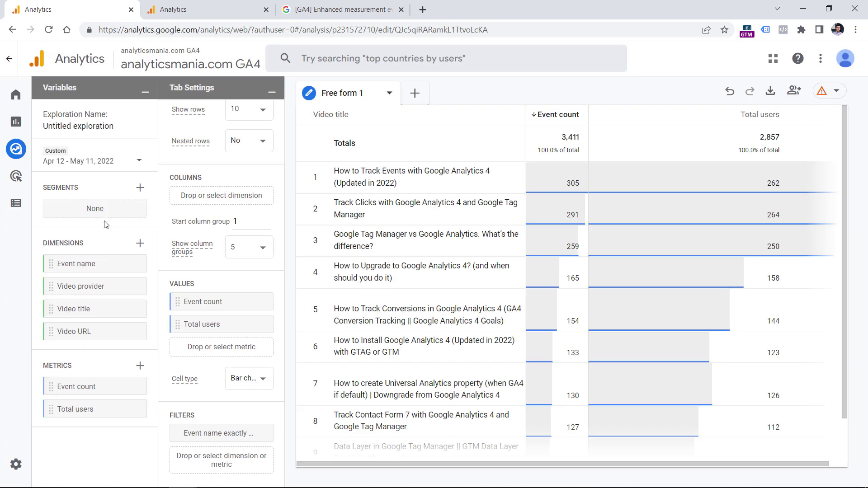
- Search dimensions for 'video' and import video_percent into the exploration
click(139, 243)
click(362, 67)
text(video)
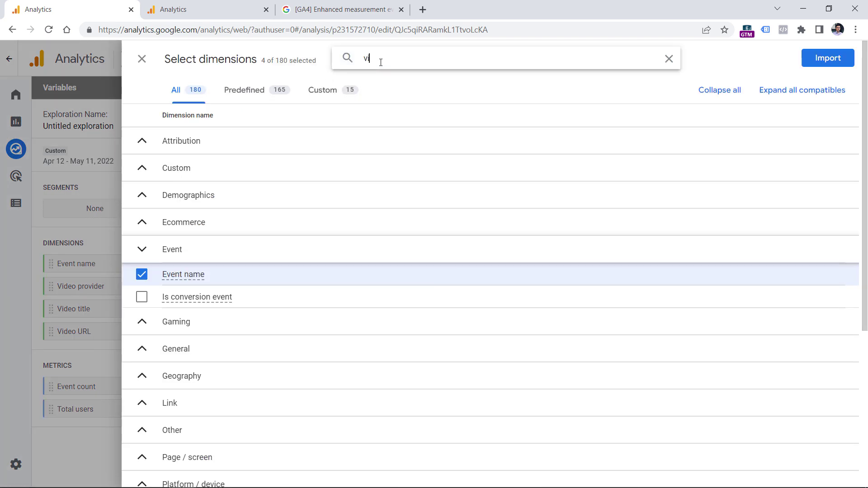
click(141, 166)
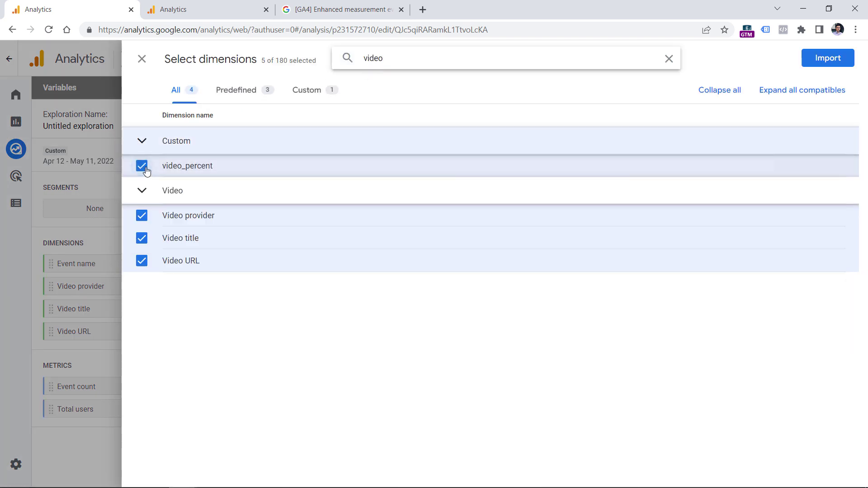
click(825, 62)
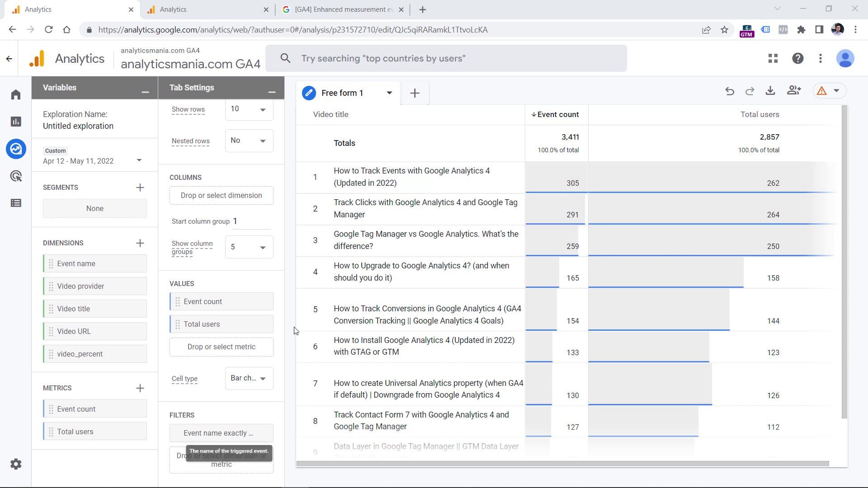
- Change the Event name filter from video_start to video_progress, copied from the enhanced measurement help page
click(222, 434)
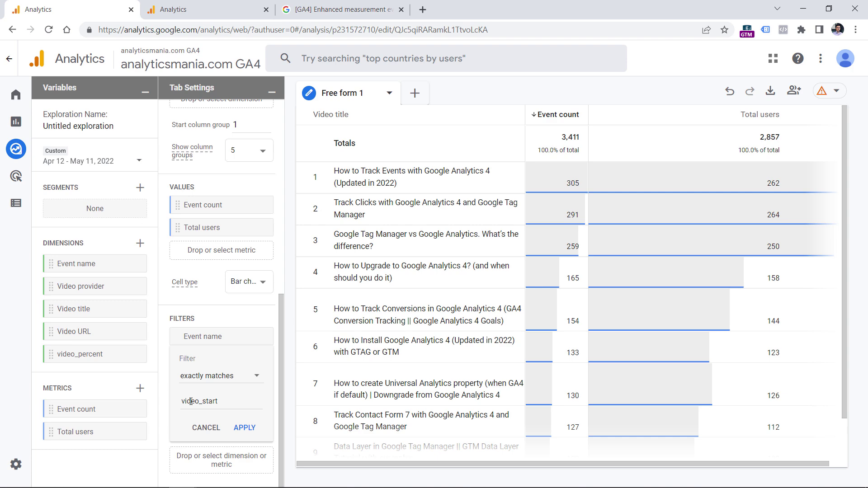
click(342, 5)
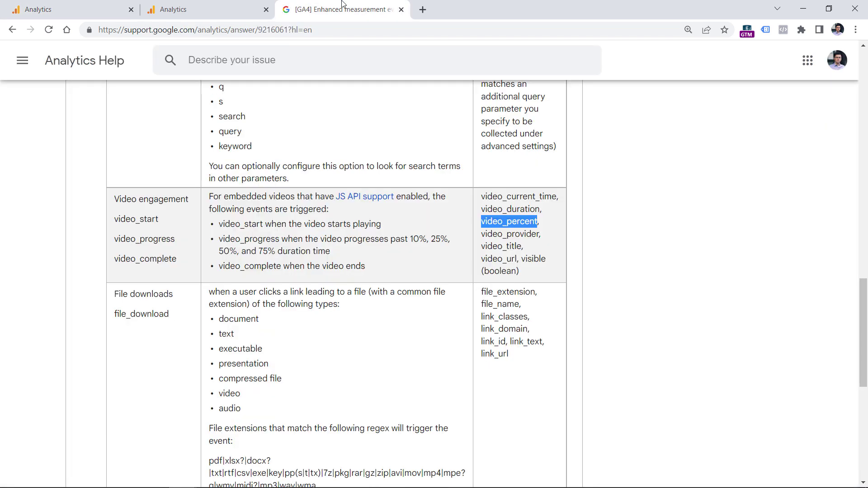
double_click(142, 240)
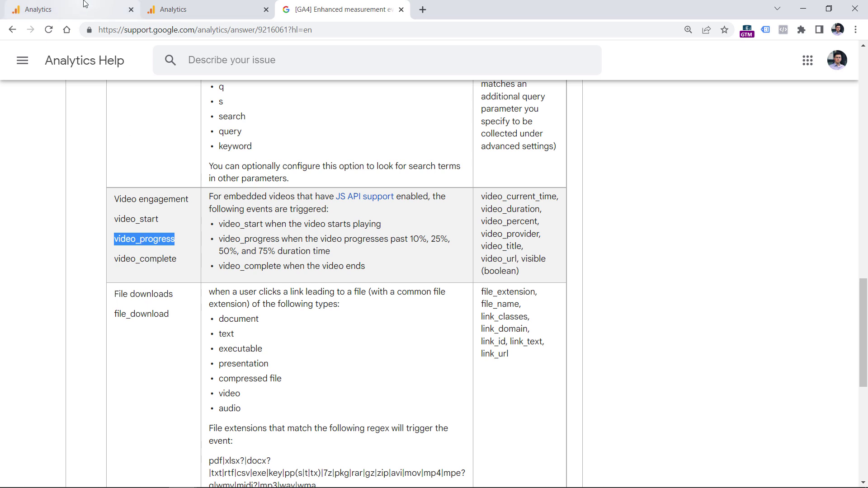
click(73, 9)
double_click(212, 402)
text(video_)
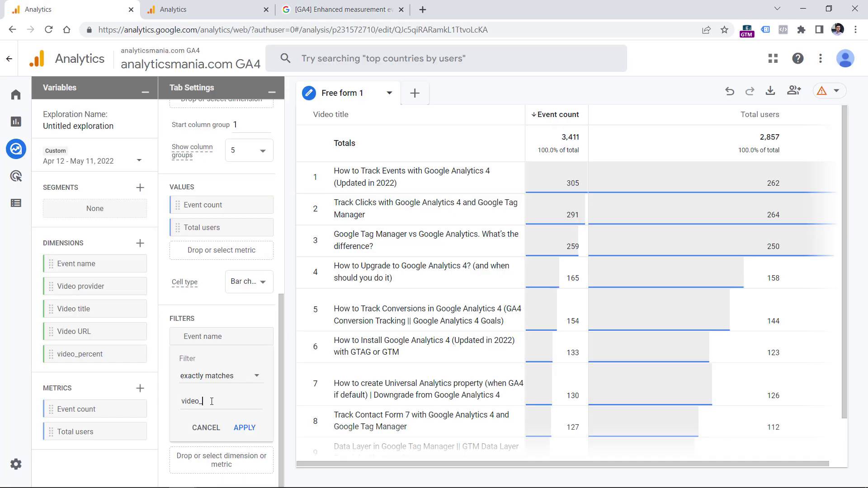
text(progress)
click(245, 427)
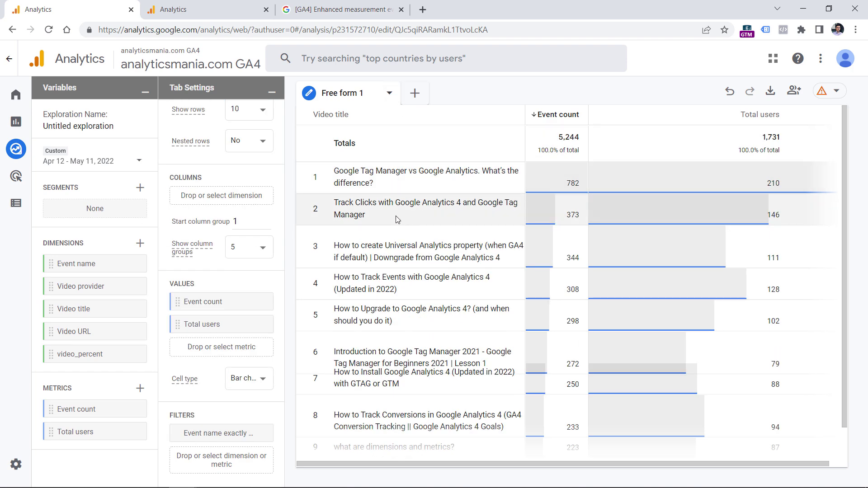
- Include only the 'How to Track Events with Google Analytics 4 (Updated in 2022)' video row
right_click(414, 281)
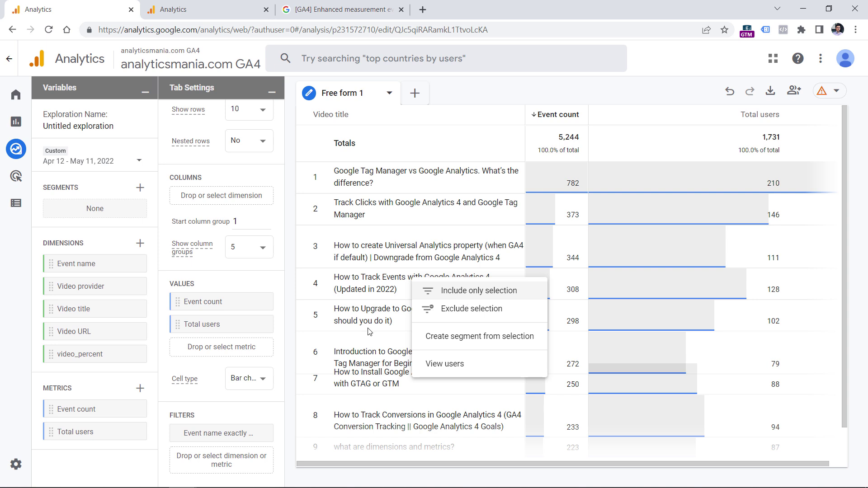
click(159, 468)
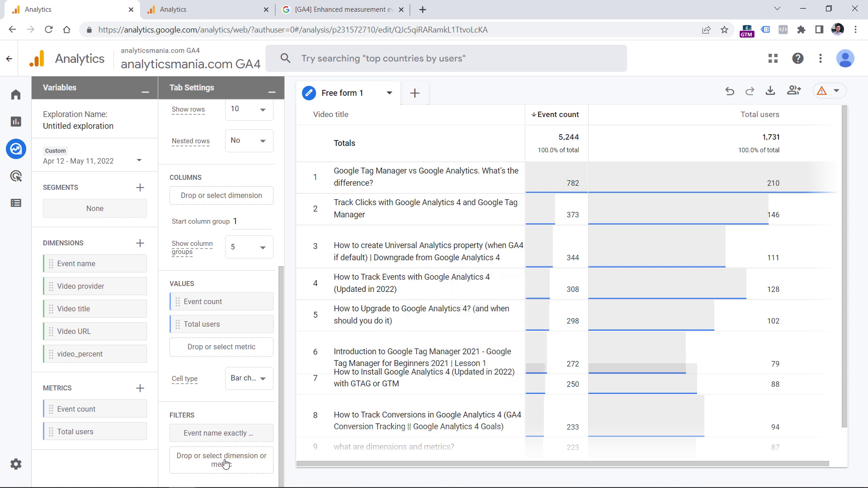
click(407, 283)
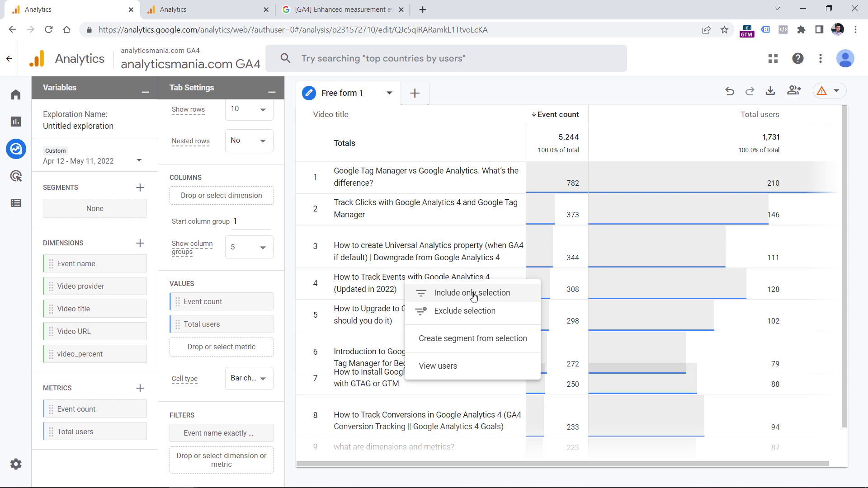
click(473, 293)
- Check the new Video title filter and close it without changes
scroll(207, 437, down, 1)
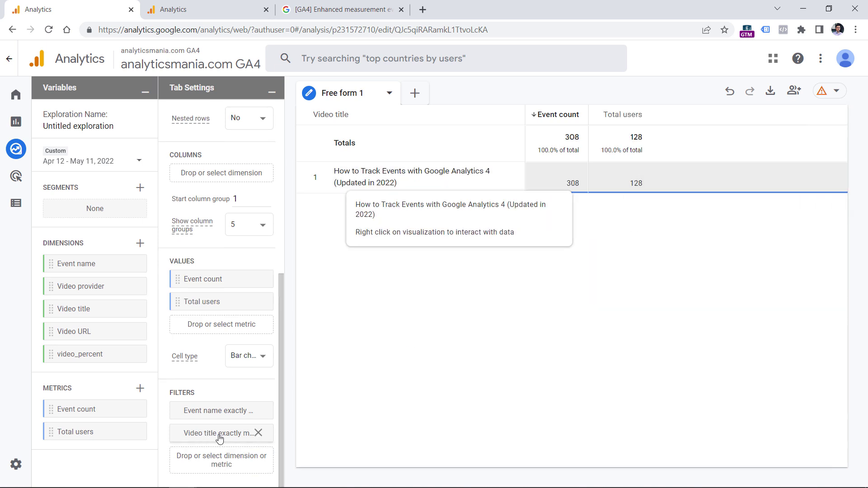
click(219, 435)
scroll(199, 379, down, 2)
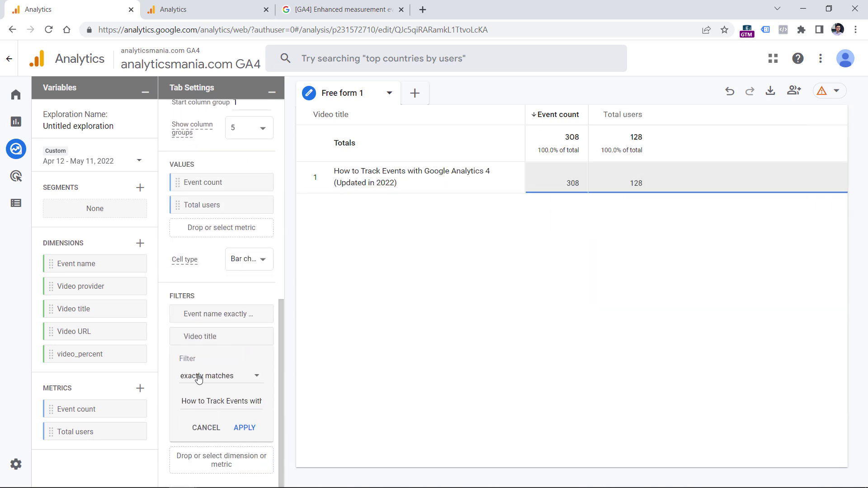
click(206, 428)
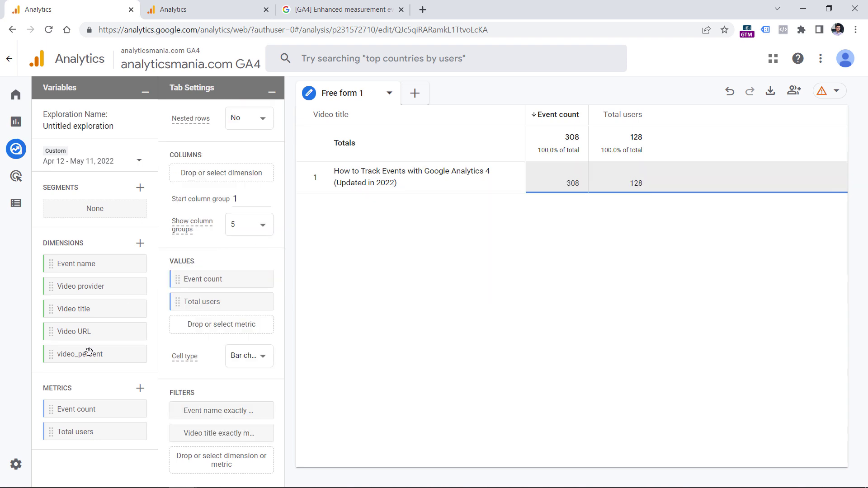
- Replace Video title with video_percent in the table rows, showing 10, 25 and 50
scroll(198, 268, up, 4)
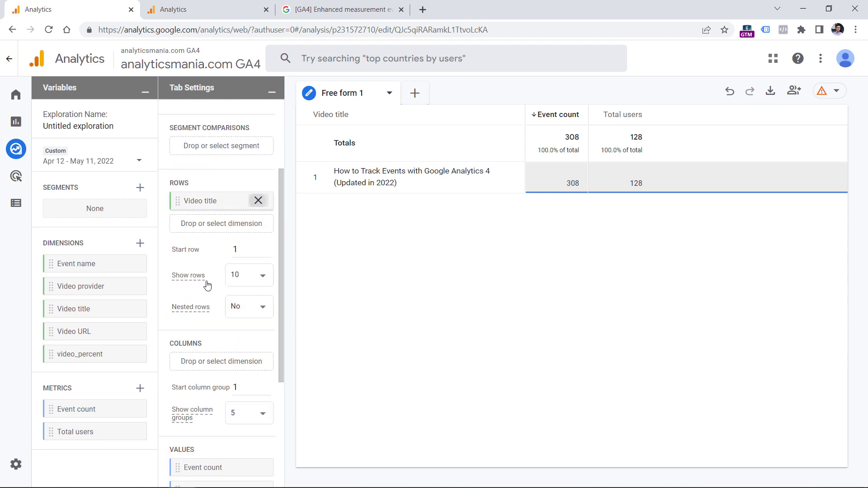
click(258, 200)
drag(63, 354, 195, 203)
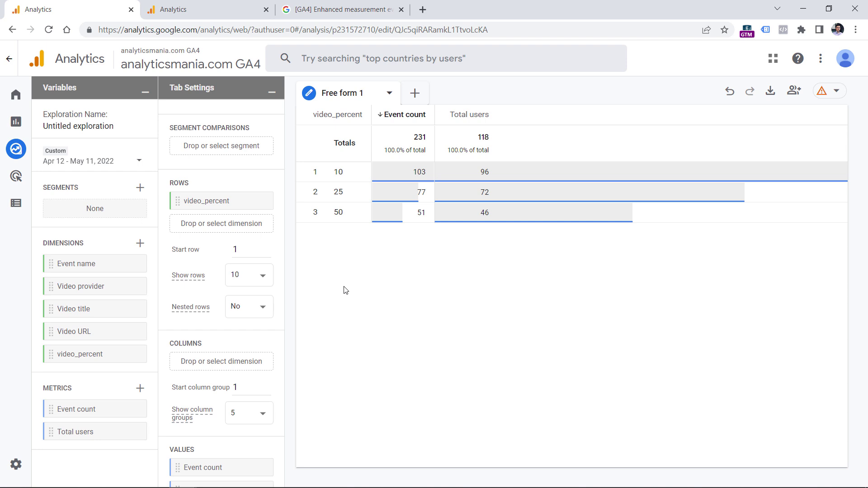
- Set the date range start to January 1 for Jan 1 - May 11, 2022, and apply it
click(103, 164)
scroll(209, 251, up, 5)
click(316, 235)
click(310, 408)
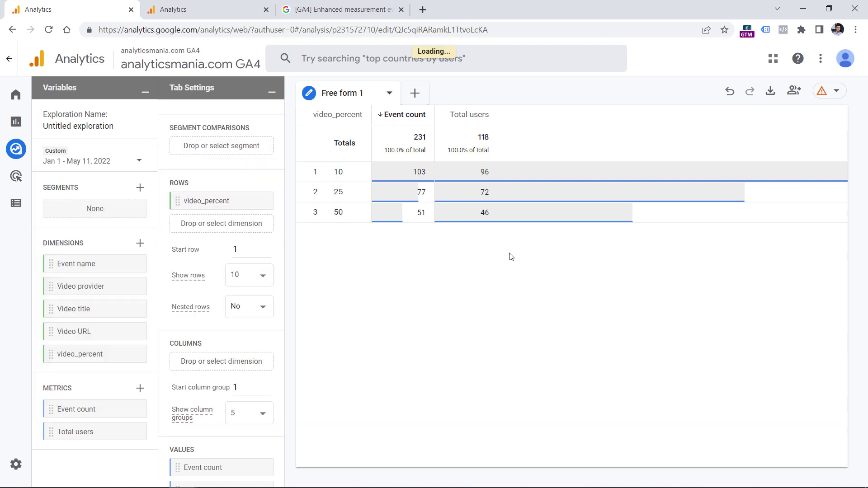